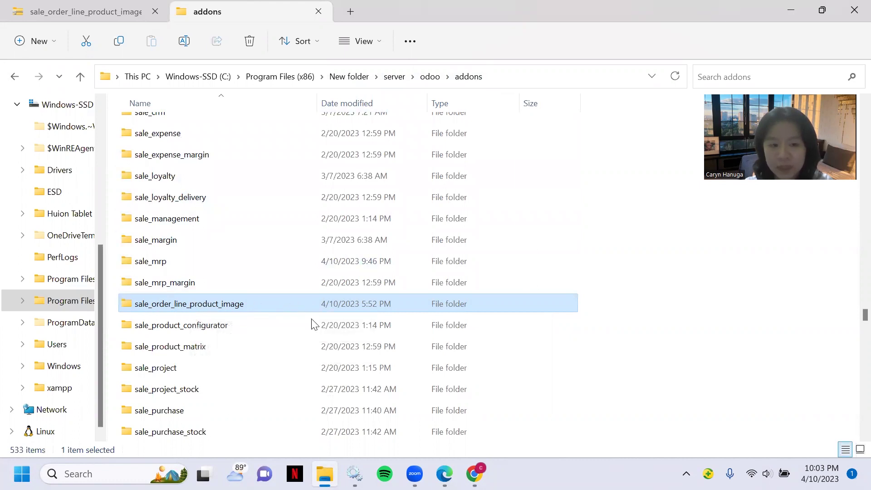
Switch to the Services window, view the available actions for the odoo-server-16.0 service, and minimise the window.
mouse_move(354, 473)
click(369, 422)
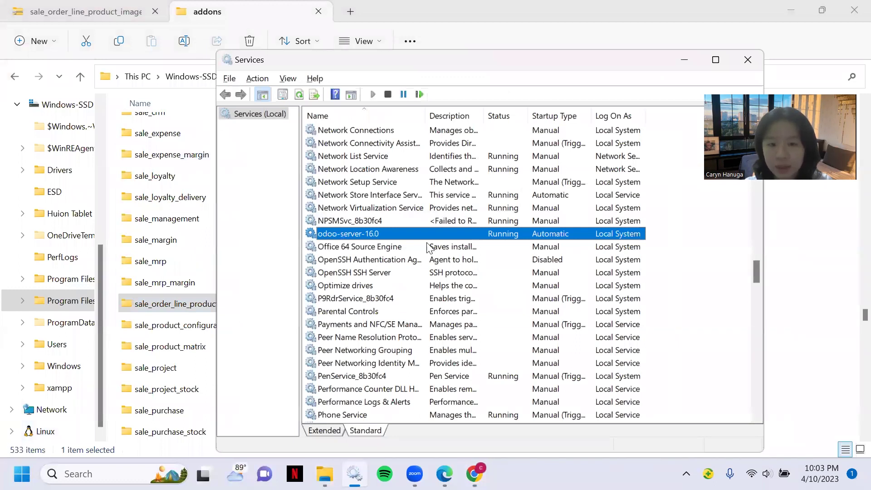
right_click(399, 233)
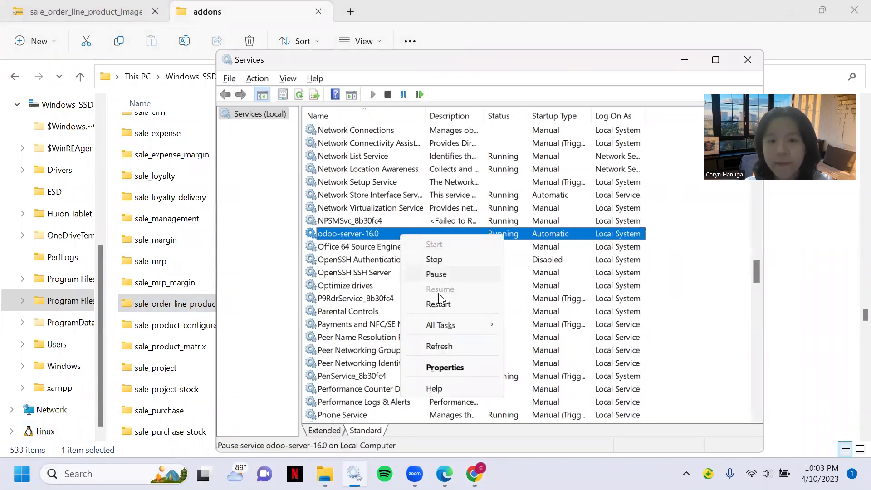
click(672, 79)
click(684, 59)
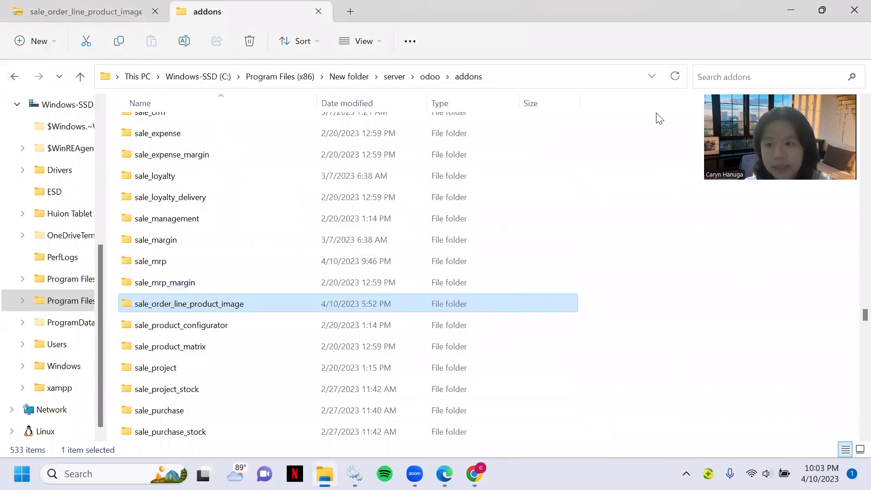
Compare the Sales and Invoicing app status between the "after" database in Chrome and the "before" database in Edge.
click(475, 474)
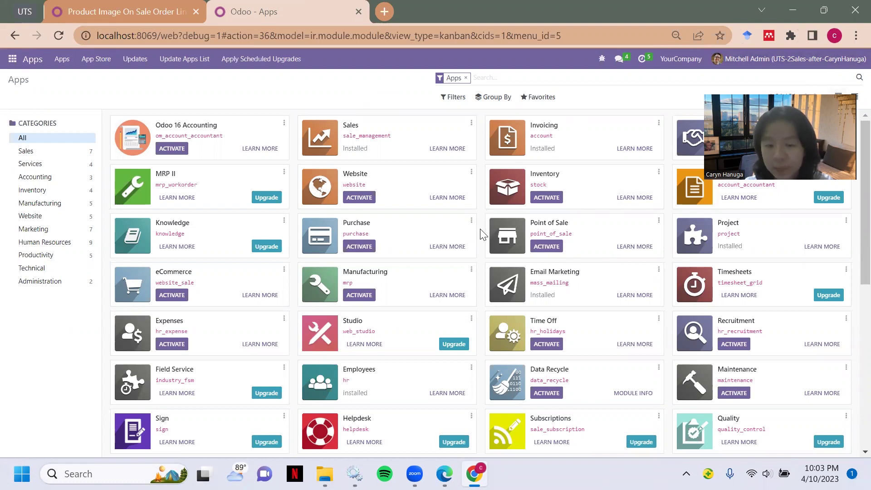
mouse_move(443, 470)
click(456, 411)
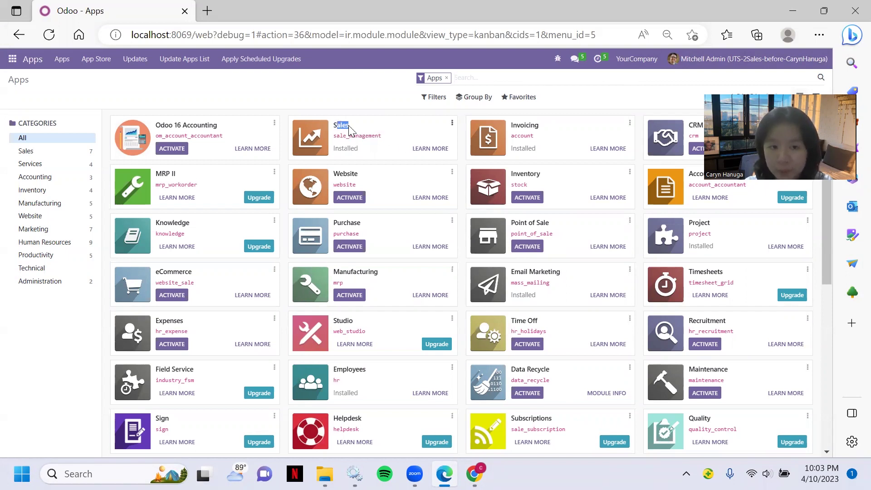
drag(516, 126, 554, 131)
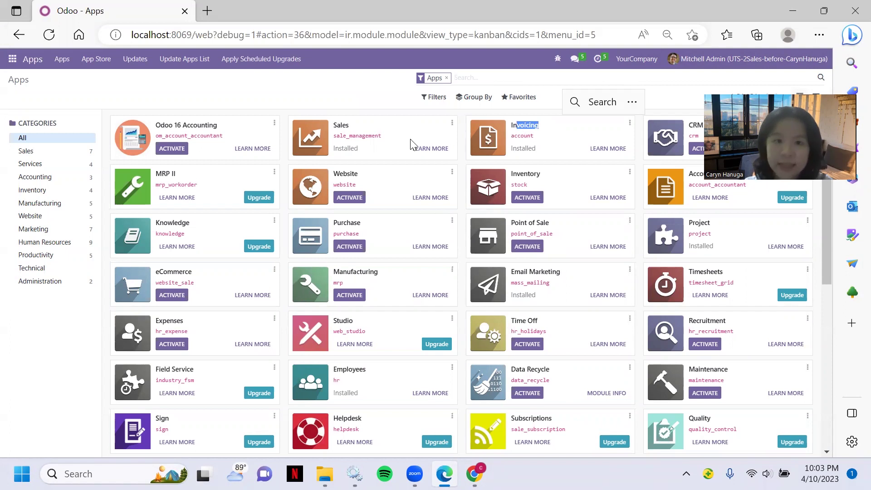
click(339, 117)
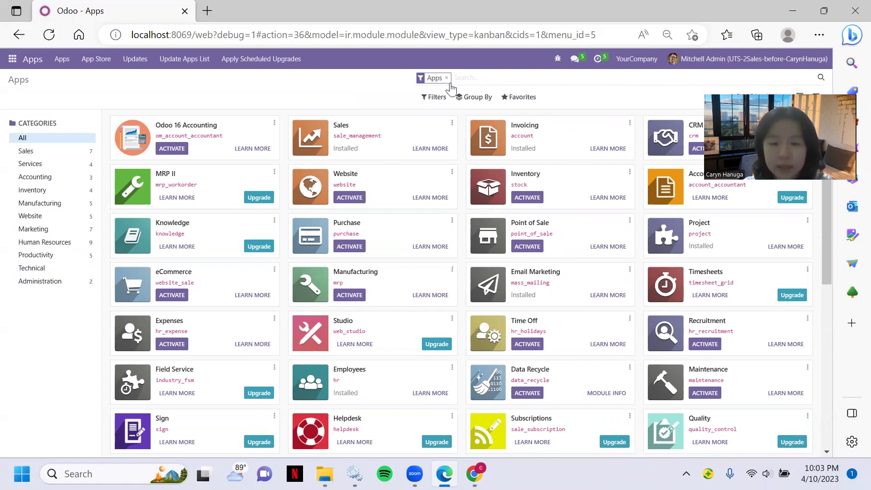
click(474, 473)
double_click(347, 126)
drag(531, 126, 571, 125)
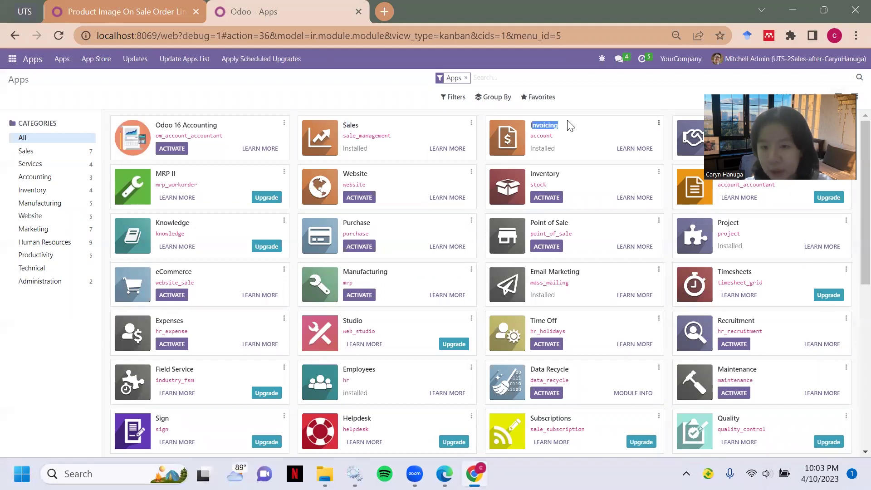
Remove the Apps filter in the "after" database and search the modules for "product image".
click(466, 78)
text(p)
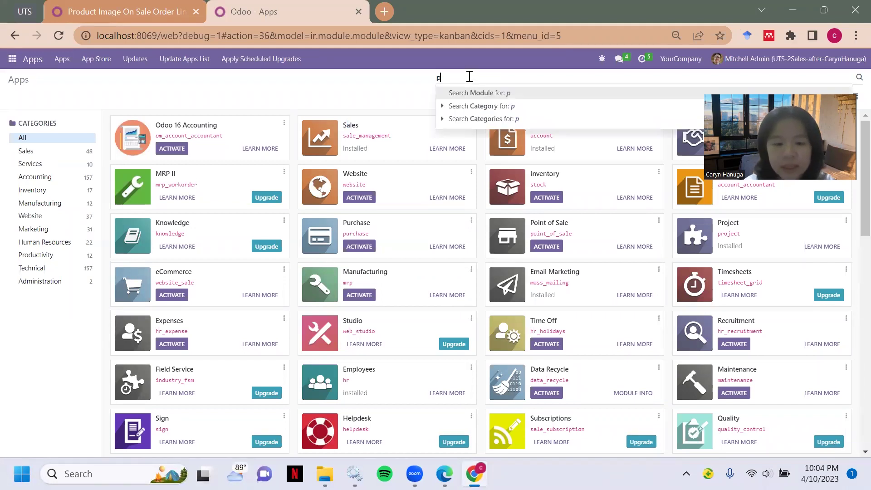
text(roduct image\)
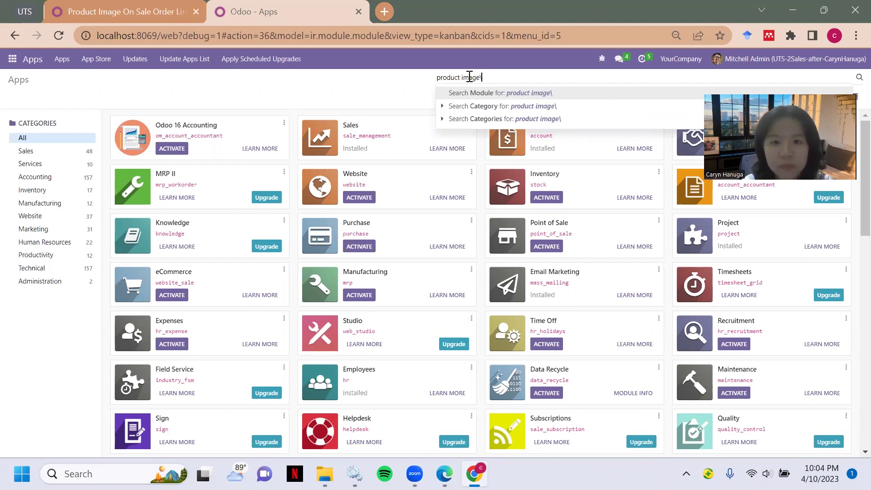
key(BackSpace)
key(Return)
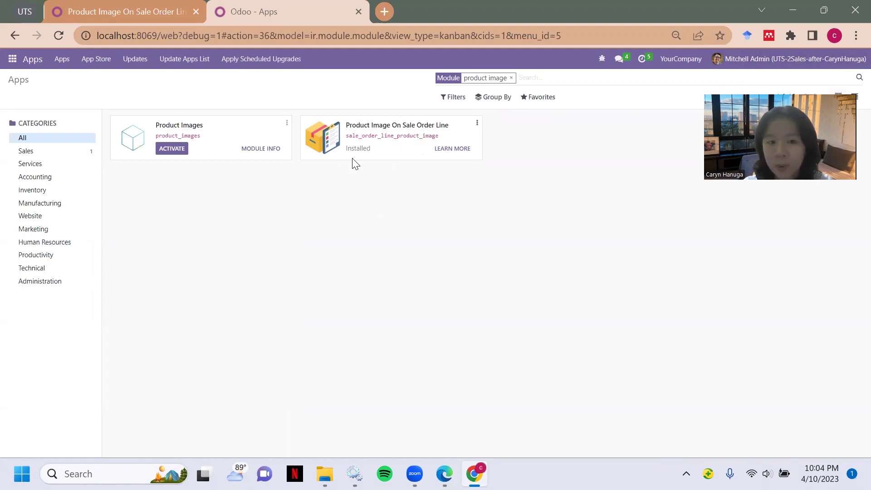
Switch to the "before" database in Edge, remove the Apps filter and search the modules for "product image".
click(445, 472)
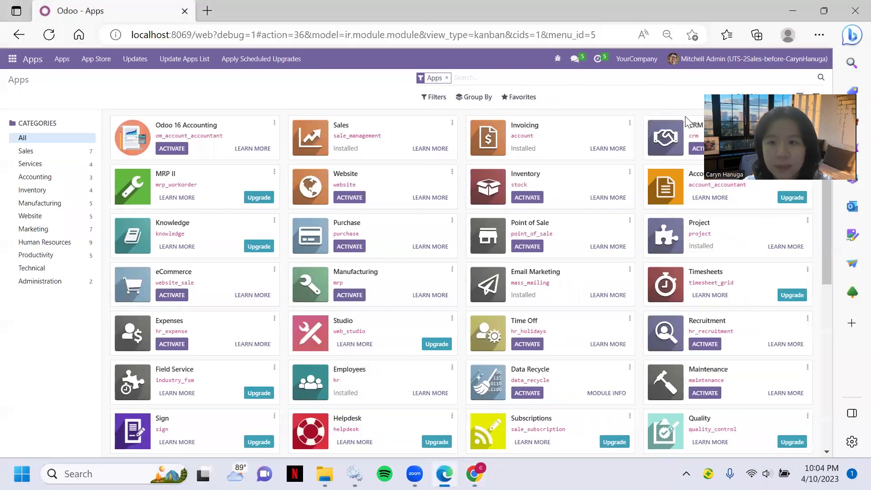
click(447, 77)
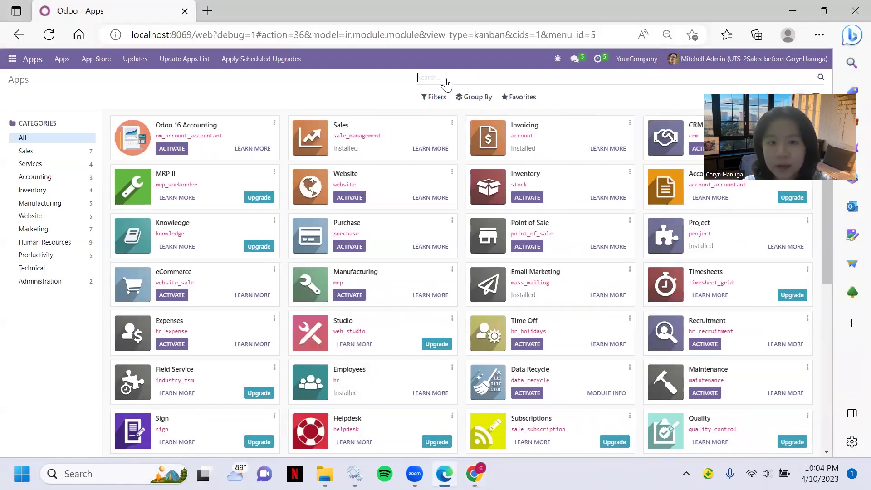
text(product image)
key(Return)
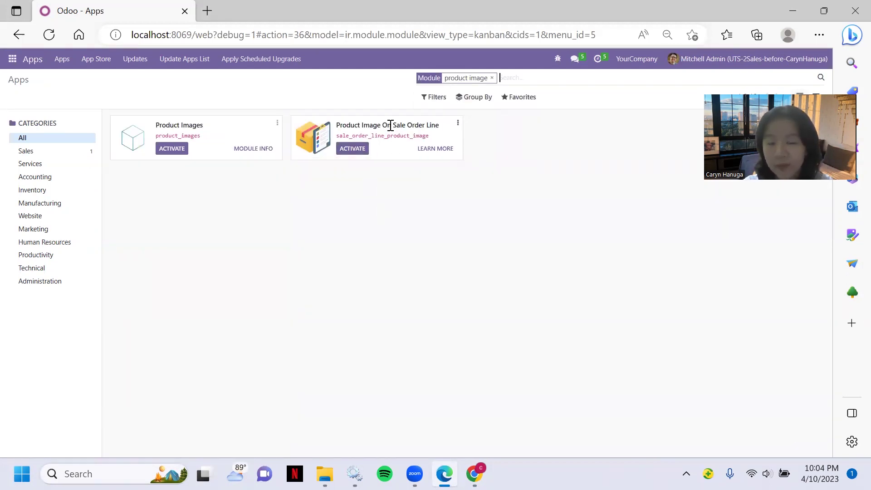
Switch to the "after" database in Chrome, clear the module search and start a Sales quotation for customer Azure Interior.
click(473, 473)
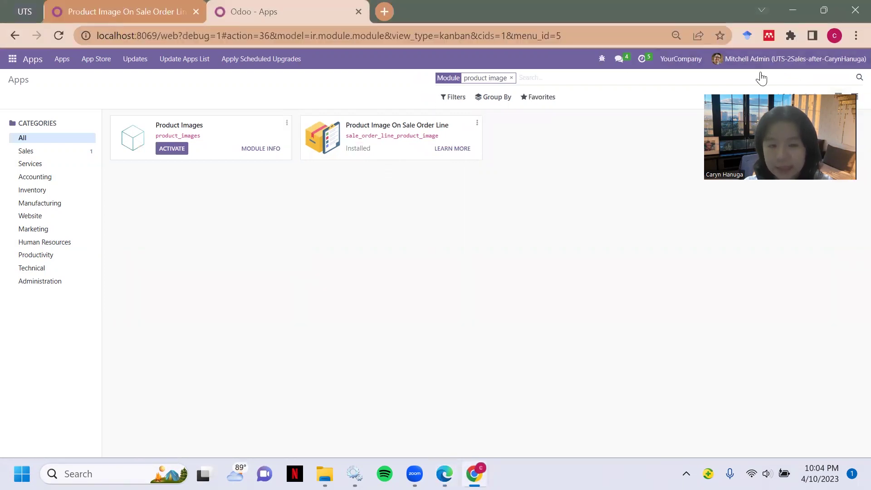
key(BackSpace)
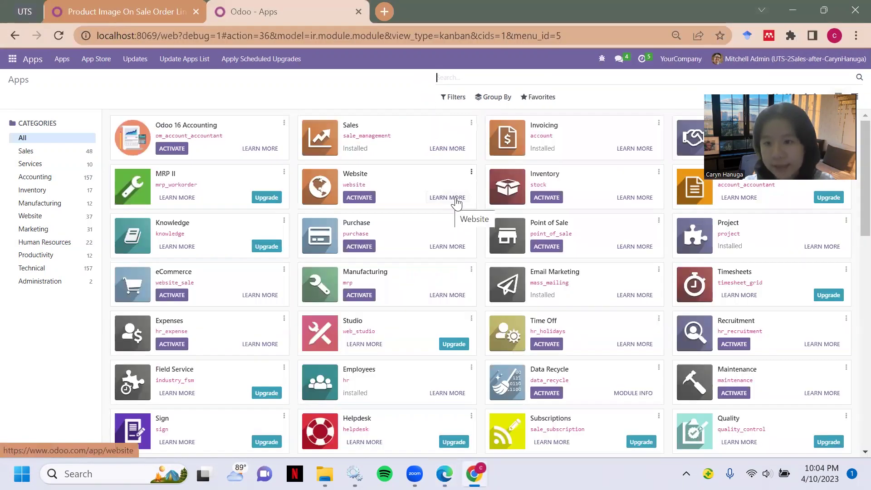
click(12, 59)
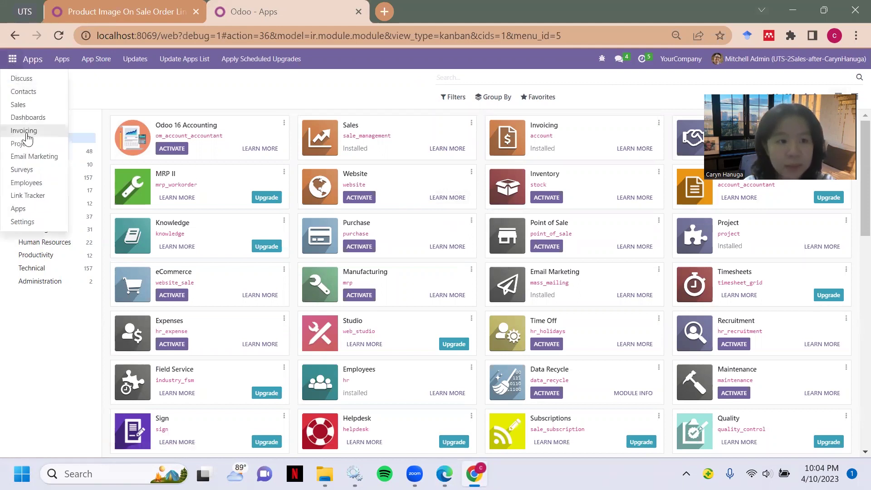
click(20, 106)
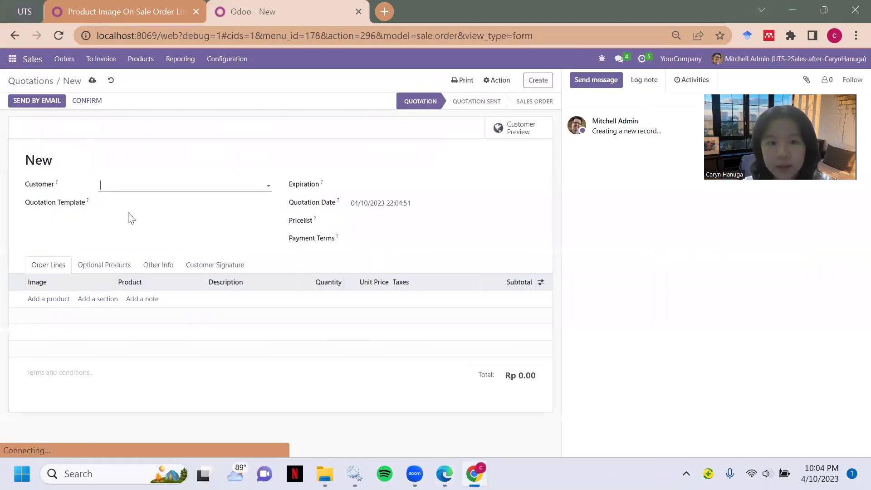
click(134, 182)
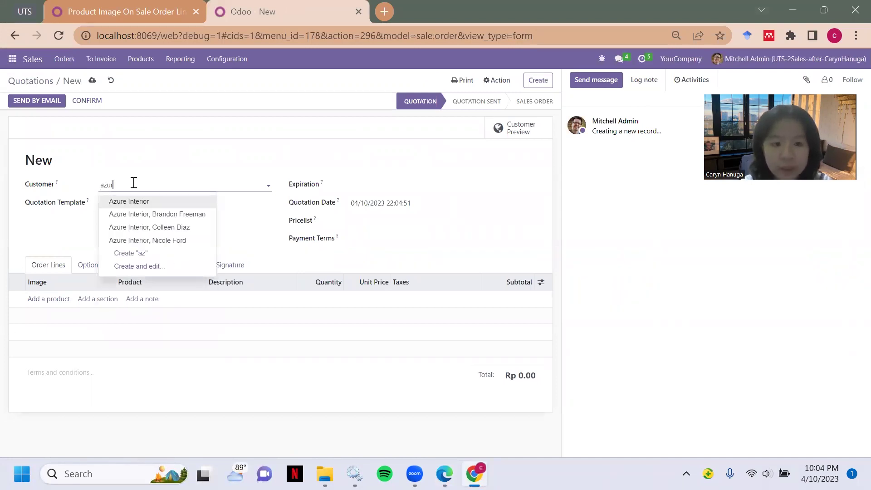
click(147, 205)
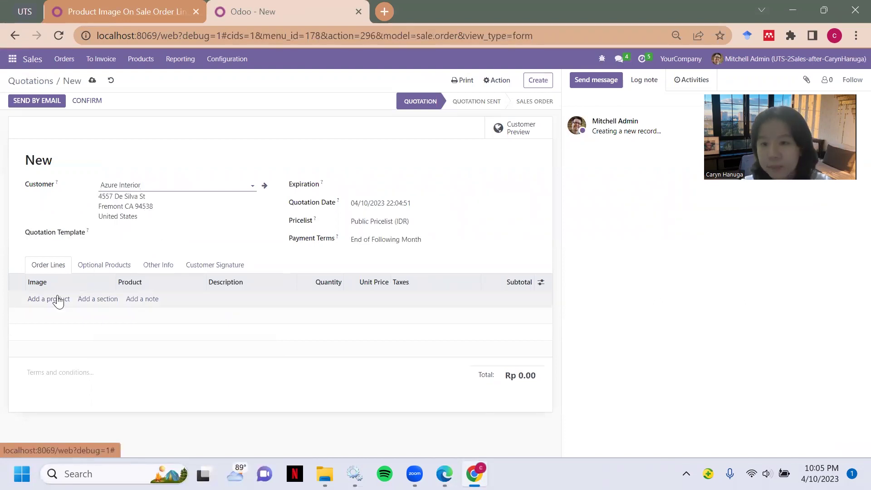
mouse_move(29, 281)
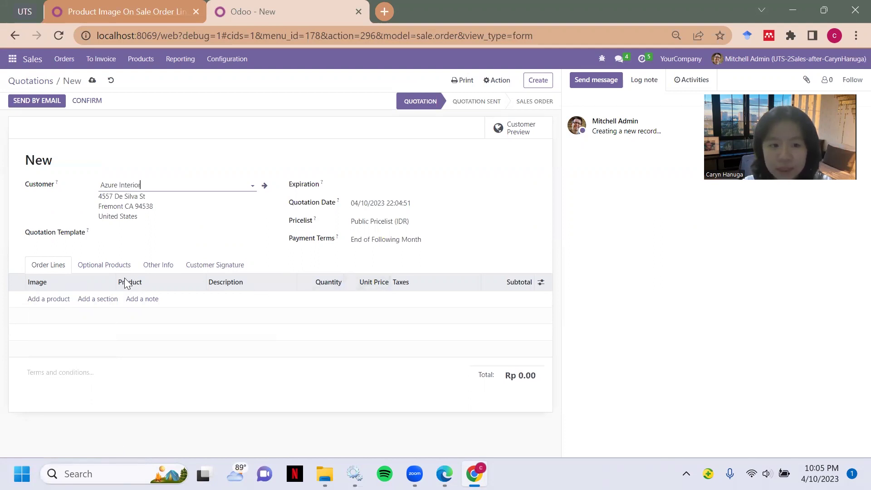
Switch to the "before" database in Edge and open a new Sales quotation to compare its order line columns.
click(444, 473)
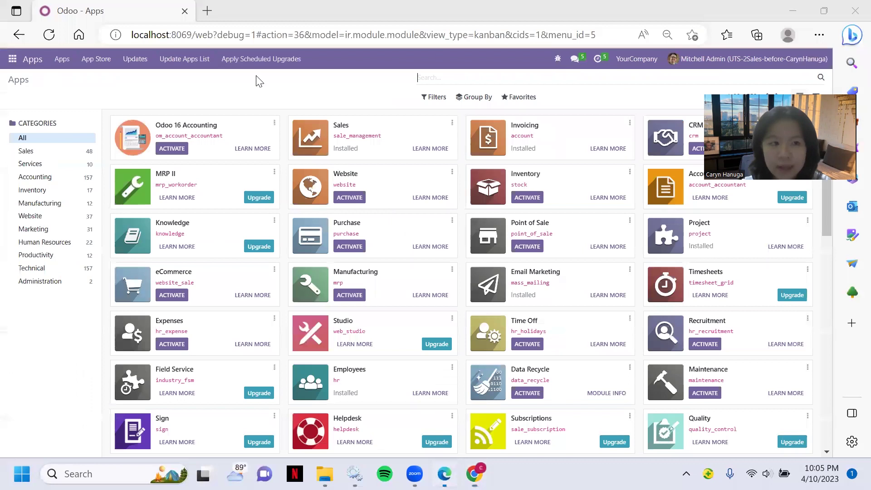
click(12, 59)
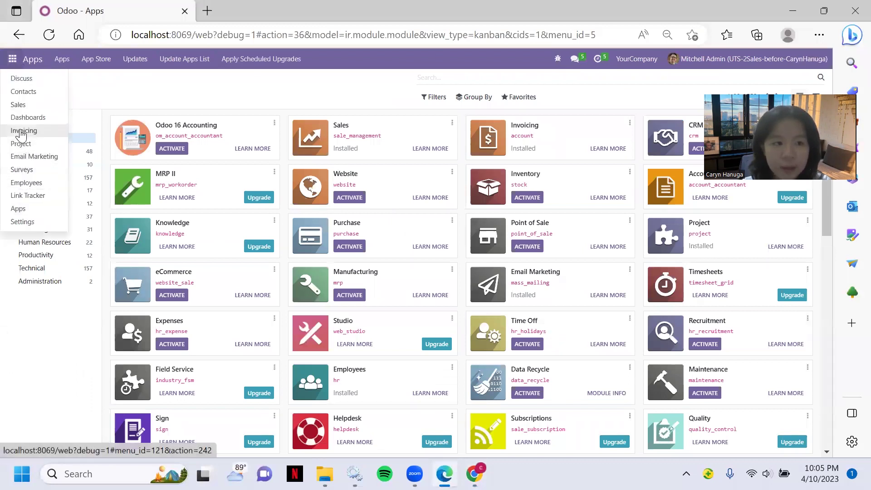
click(19, 105)
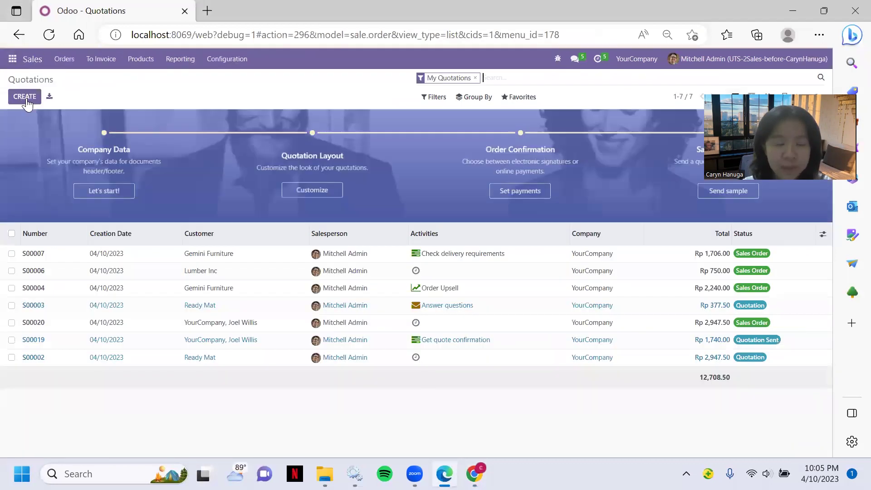
click(23, 100)
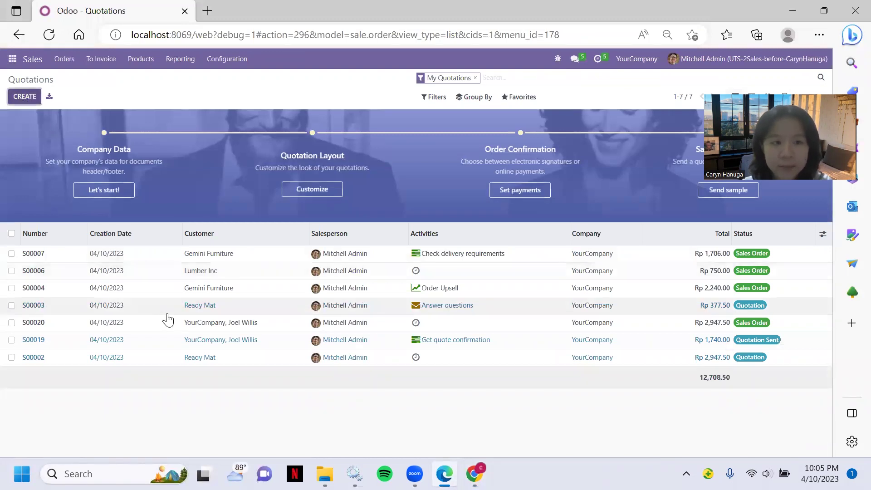
click(24, 96)
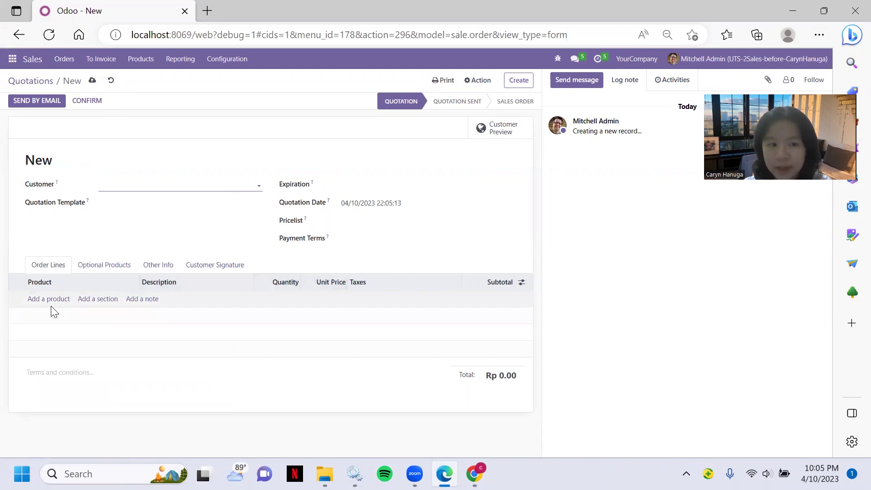
Switch back to the Azure Interior quotation in Chrome and try to add a product to its order lines.
mouse_move(474, 474)
click(430, 421)
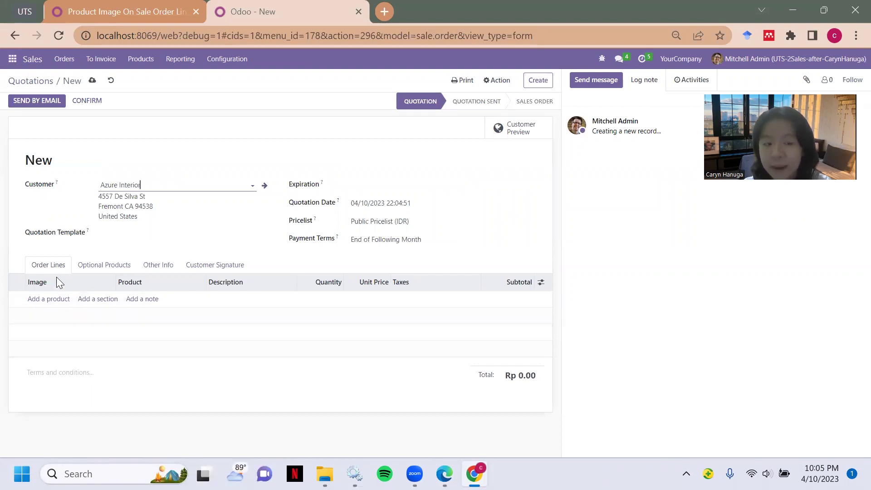
click(55, 302)
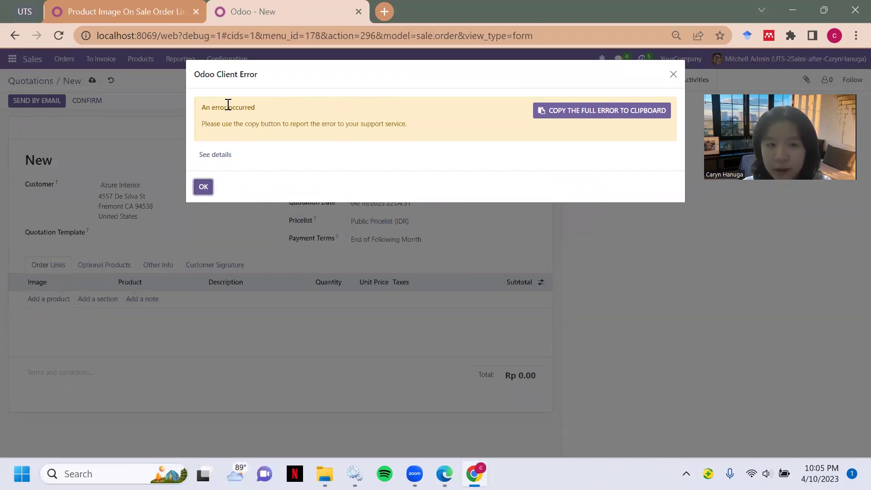
drag(201, 75, 264, 69)
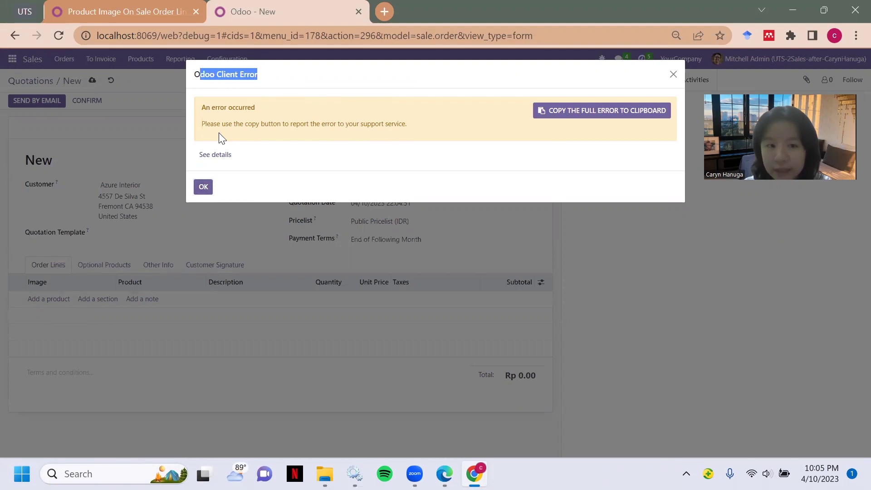
click(203, 188)
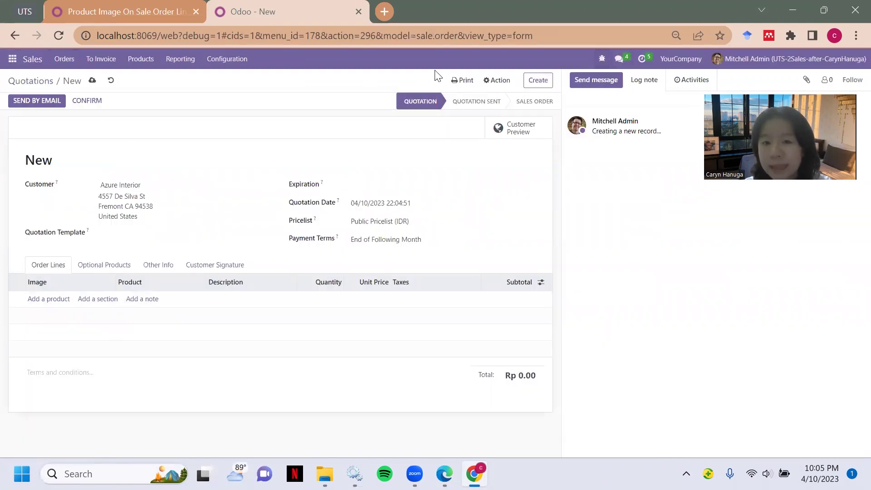
Leave the developer tools and set the new quotation's customer to Azure Interior.
click(603, 59)
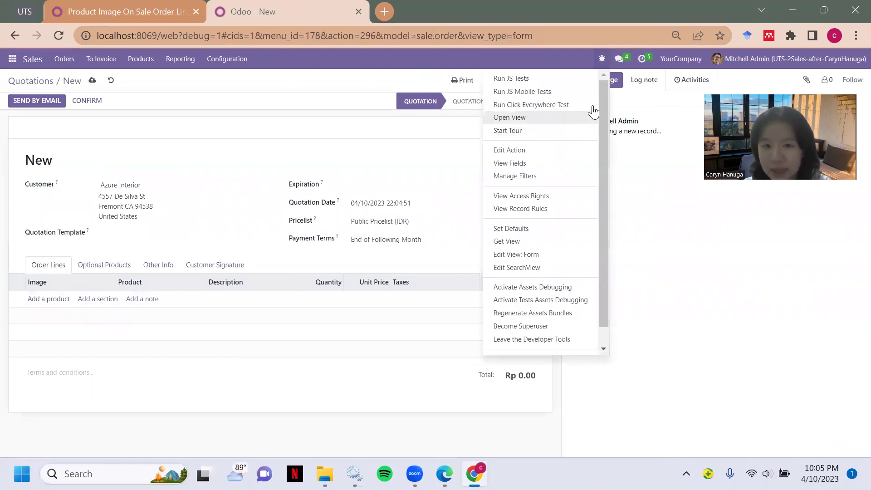
click(603, 59)
click(603, 59)
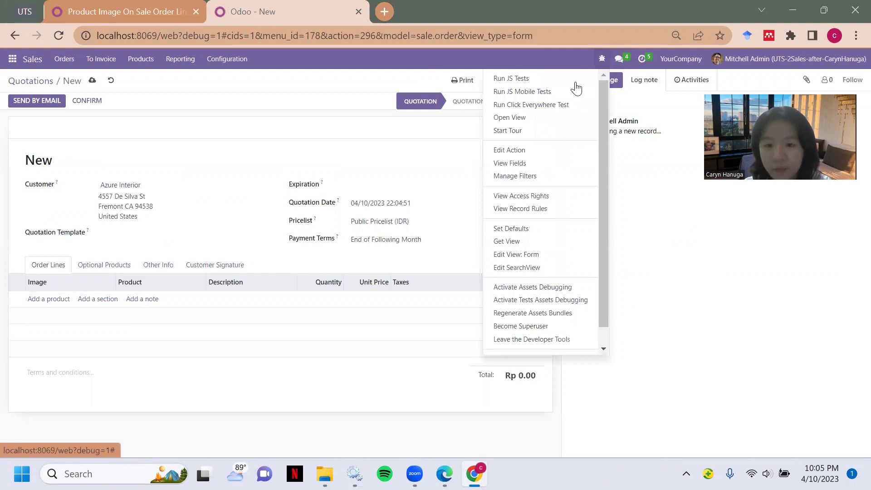
click(538, 345)
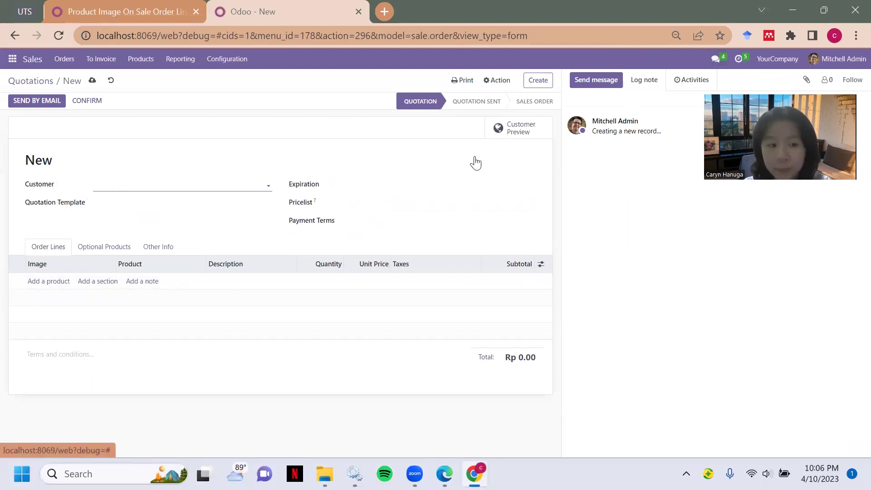
click(122, 189)
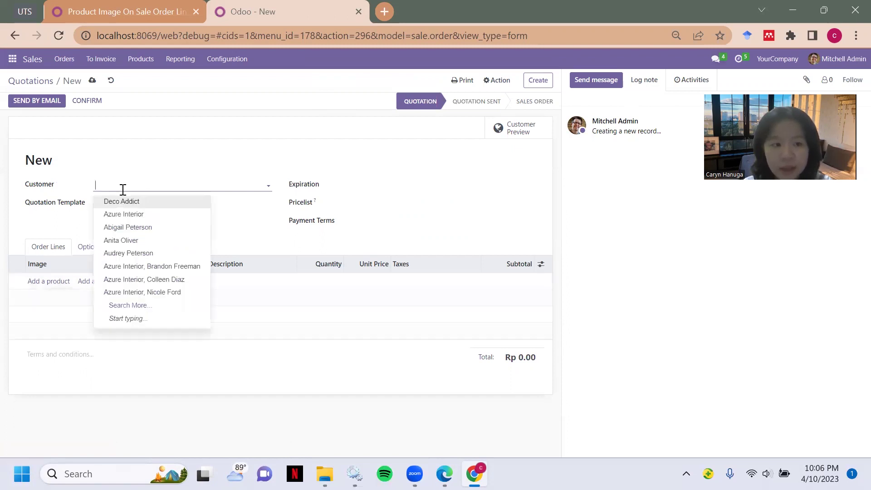
click(127, 214)
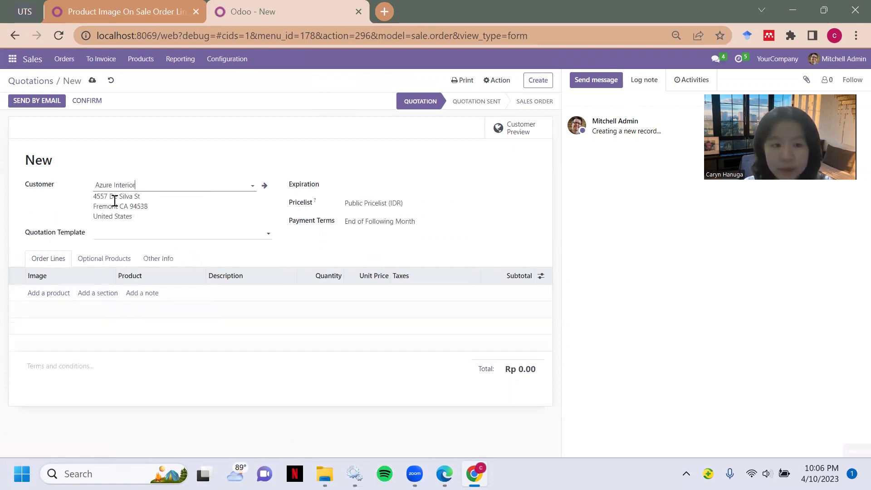
Add the product [FURN_6666] Acoustic Bloc Screens to the quotation's order lines.
click(44, 294)
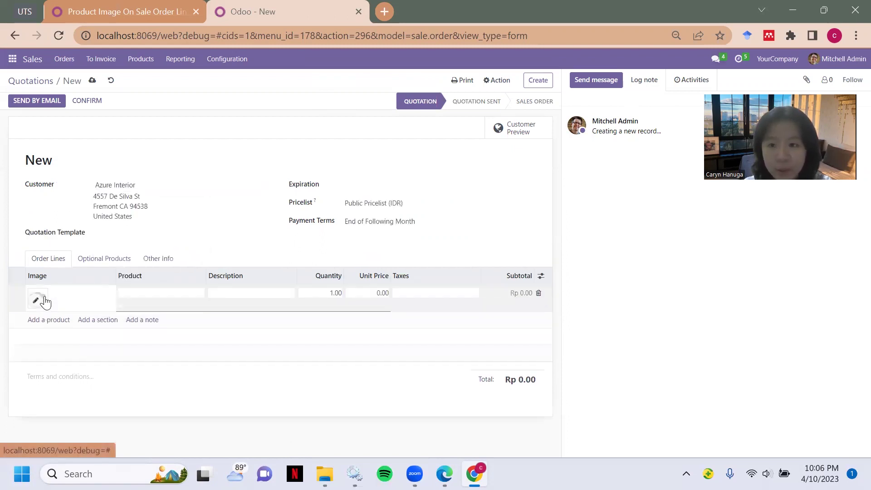
click(125, 291)
text(a)
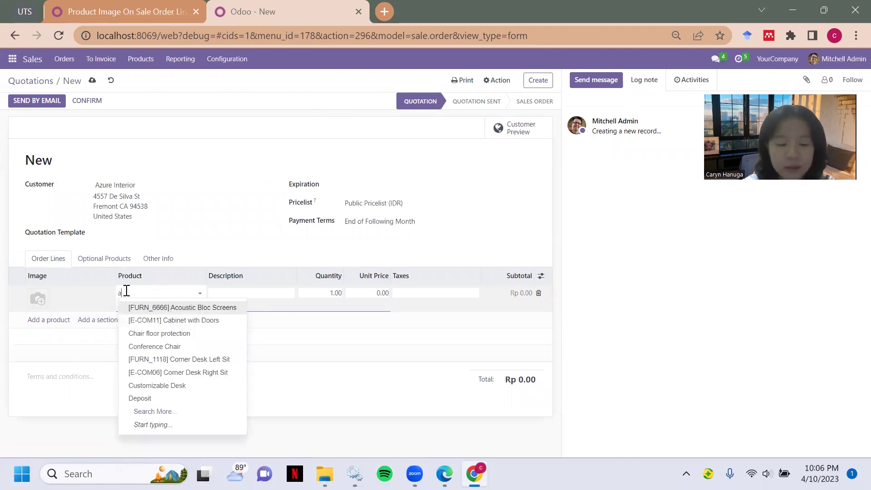
text(co)
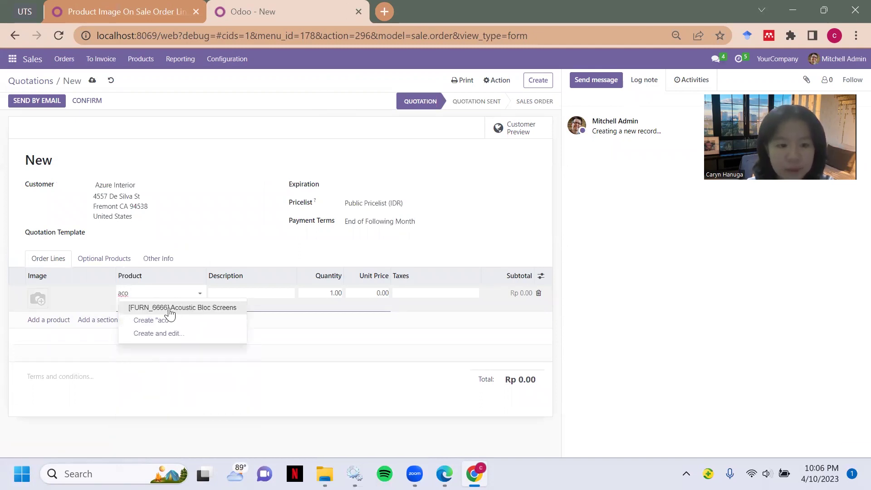
click(170, 310)
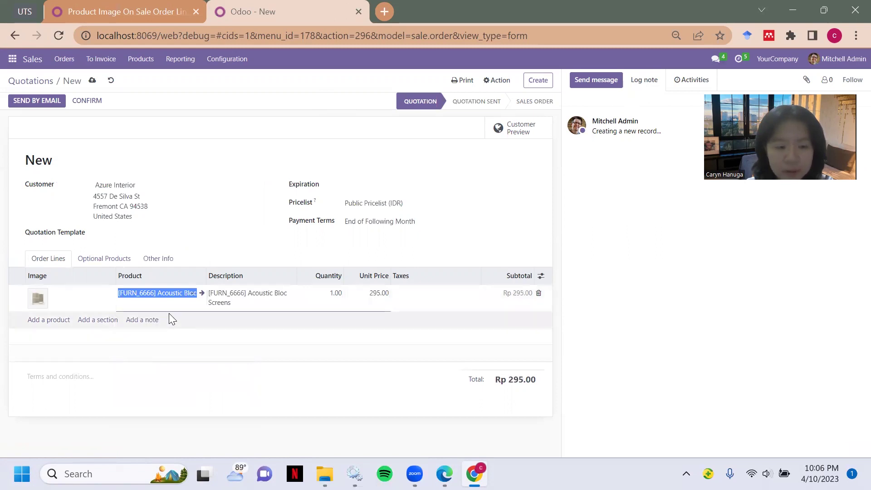
mouse_move(38, 301)
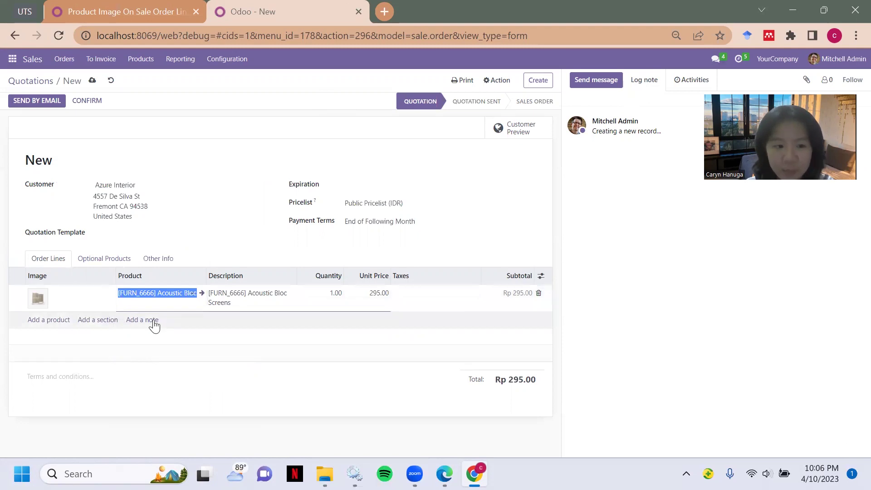
Add [E-COM11] Cabinet with Doors as the second product in the order lines.
click(61, 323)
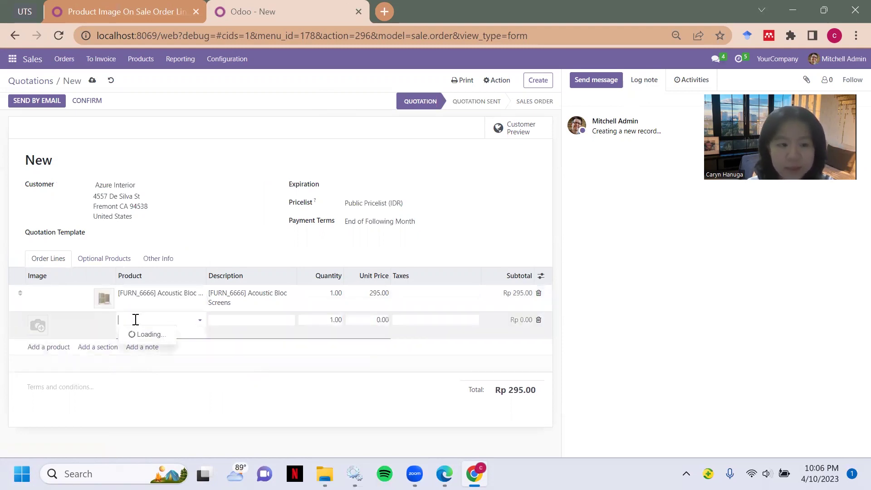
text(cabin)
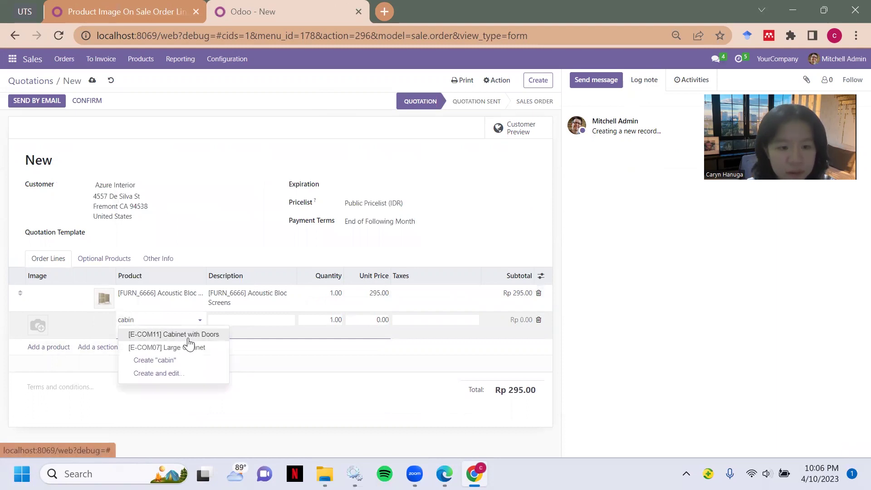
click(188, 338)
click(216, 234)
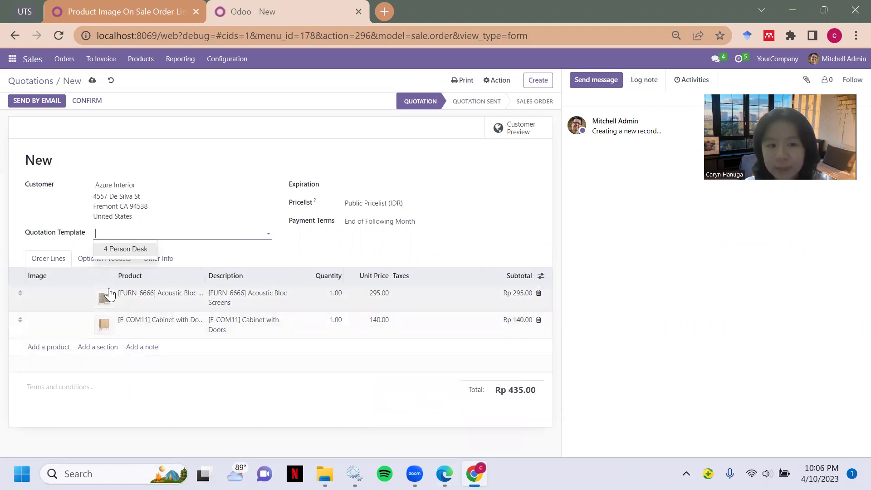
Switch to the "before" database in Edge and add [FURN_6666] Acoustic Bloc Screens to the new quotation's order lines.
click(445, 473)
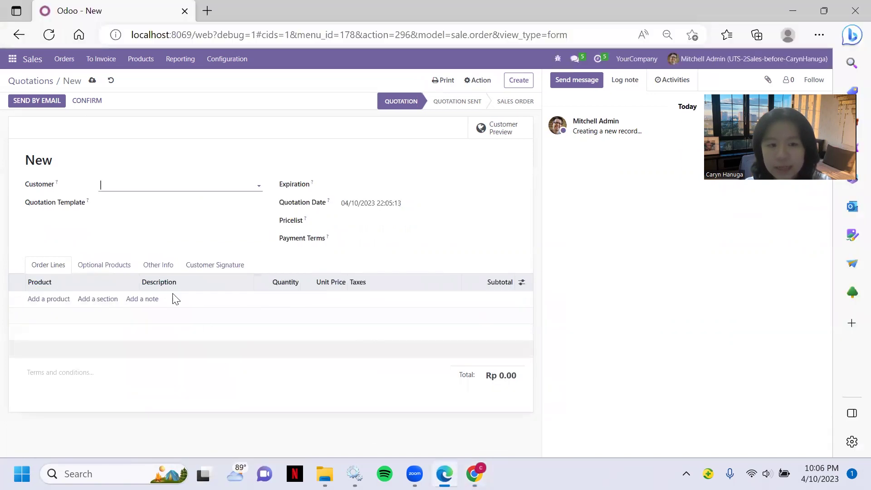
click(63, 299)
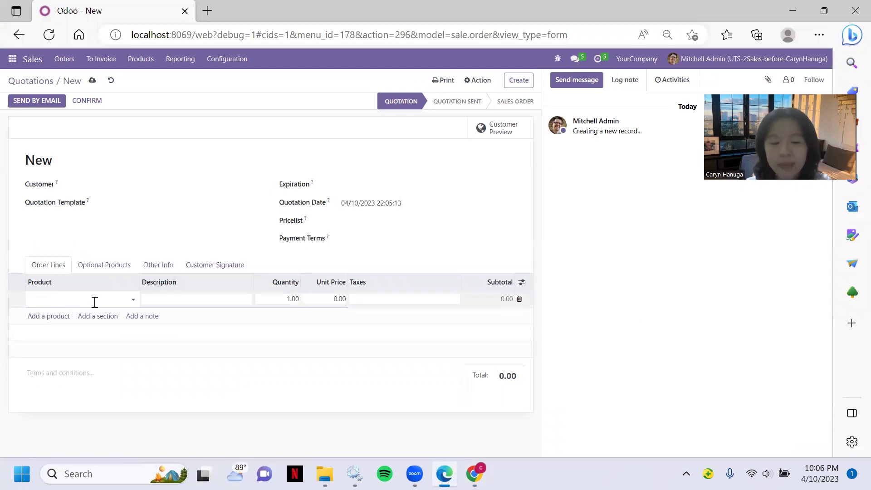
text(ac)
text(c)
click(103, 312)
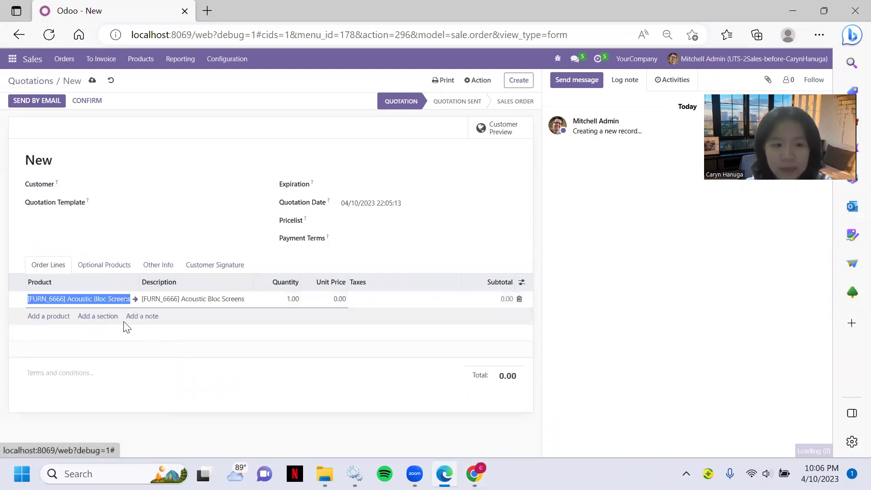
Add a second order line for [E-COM11] Cabinet with Doors to the "before" quotation.
click(65, 318)
text(cabin)
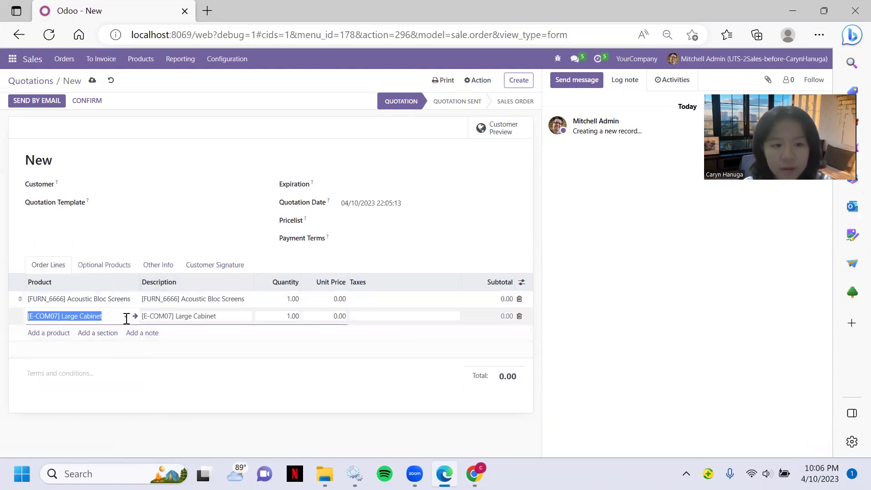
text(cabin)
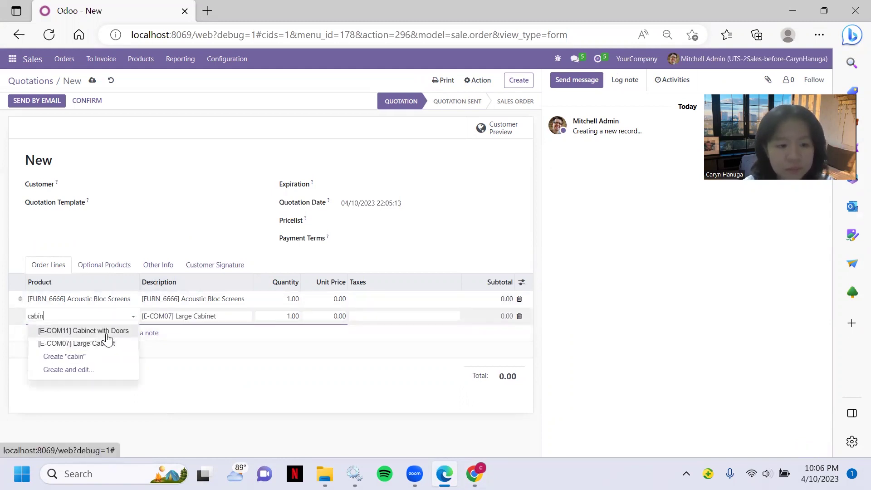
click(105, 335)
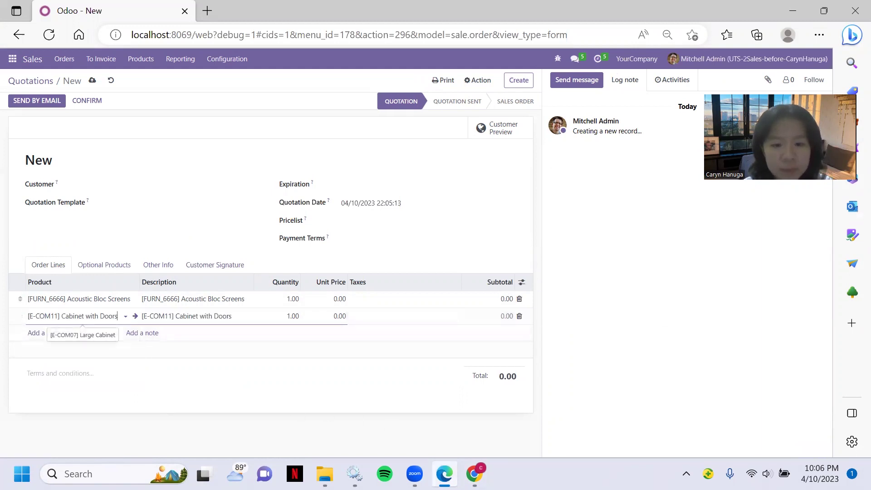
Compare the order lines of the Chrome and Edge quotations, ending on the one in Chrome.
click(474, 473)
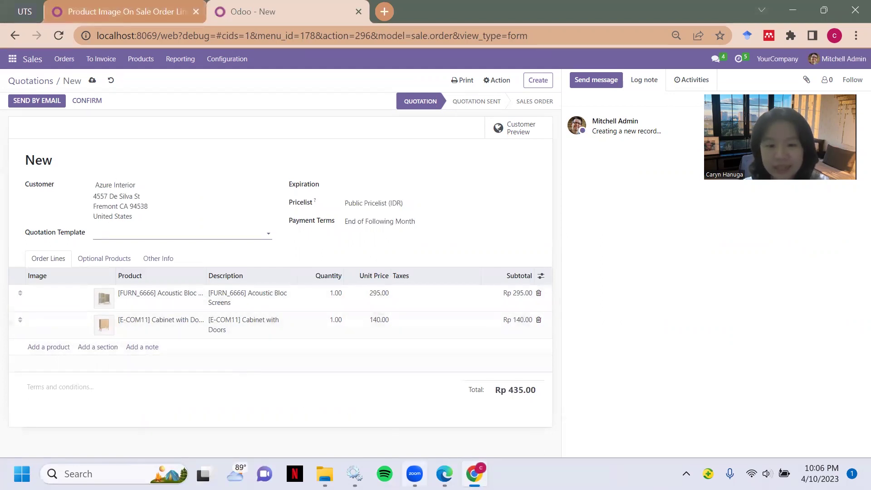
key(alt+Tab)
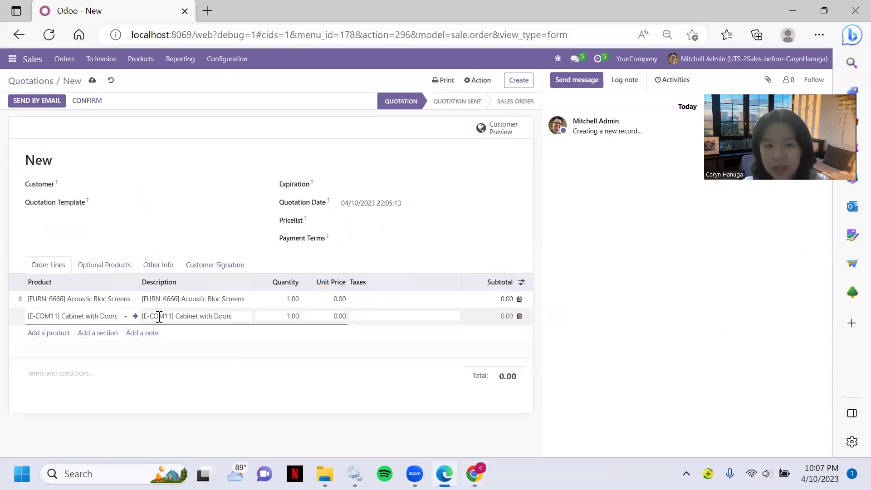
click(474, 473)
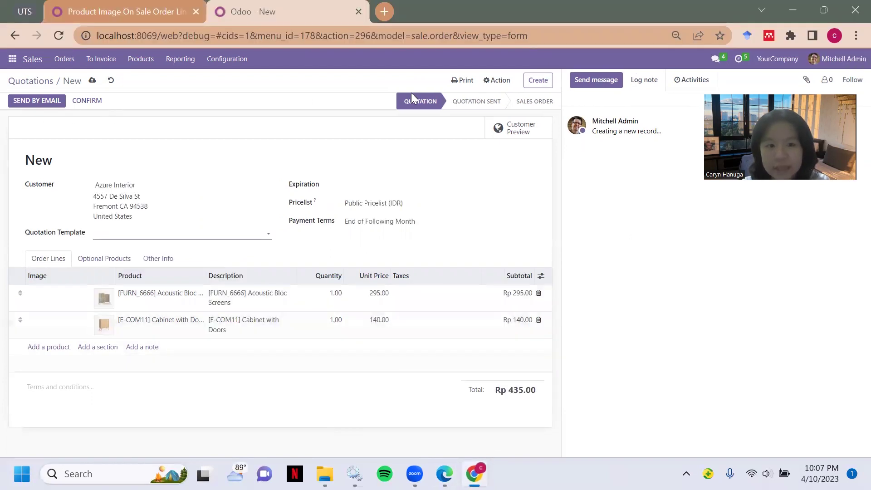
Save the Azure Interior quotation and reopen it from the quotations list.
click(546, 84)
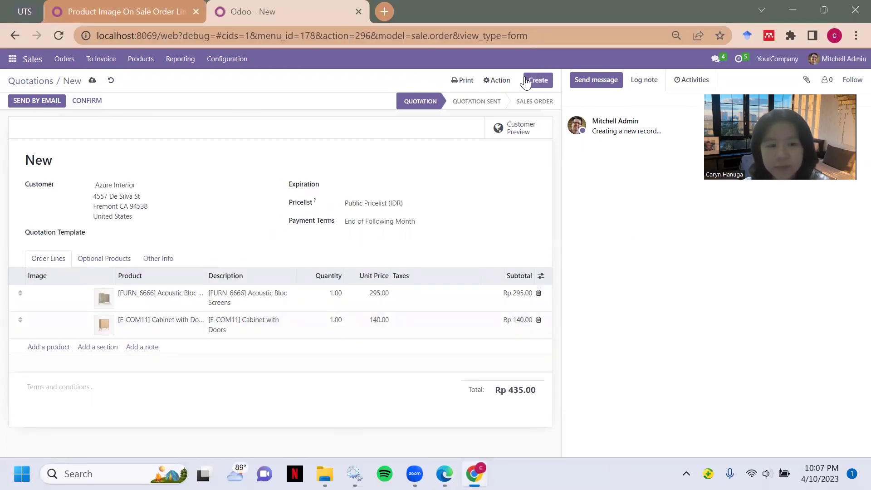
click(31, 85)
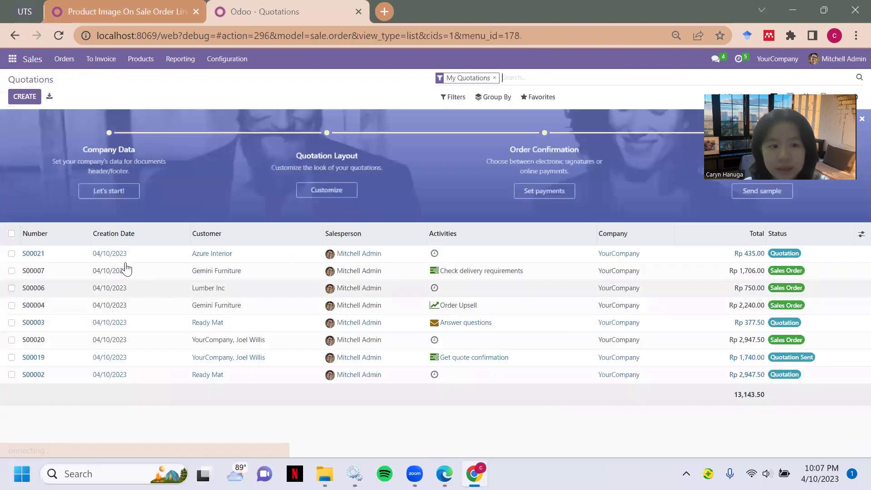
click(107, 255)
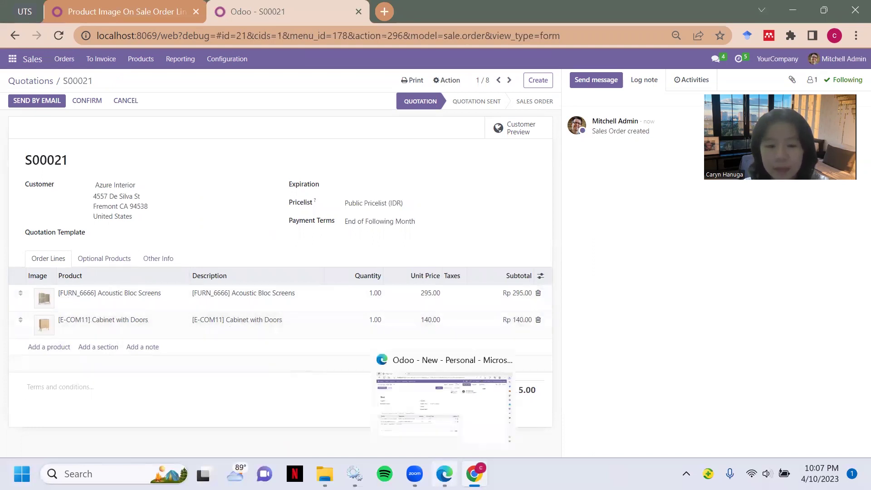
Switch to the unsaved quotation in Edge and set its customer to Azure Interior.
click(445, 474)
click(518, 81)
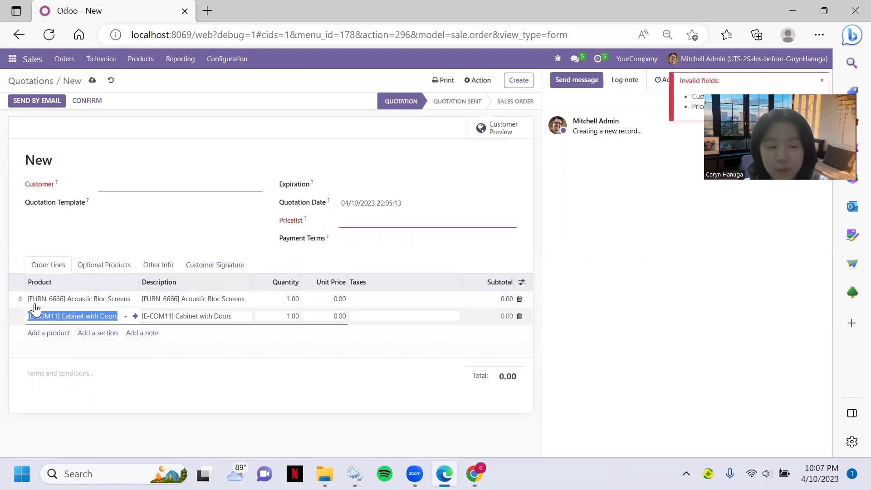
click(213, 187)
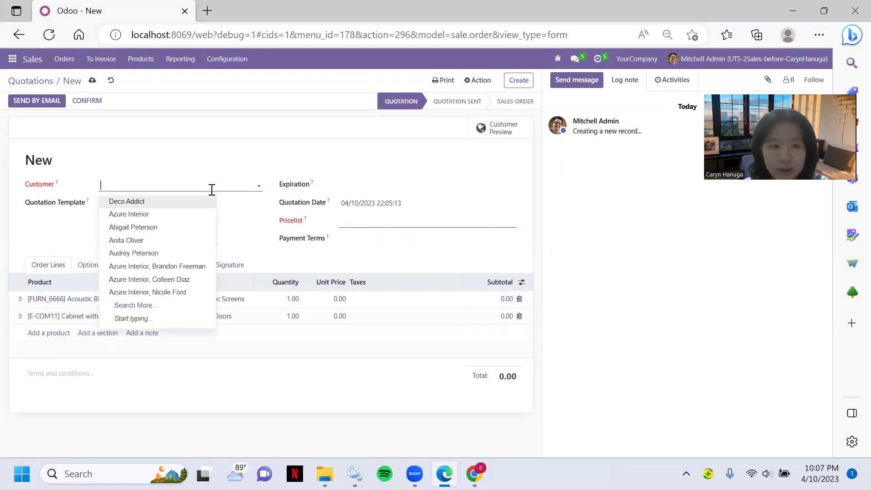
click(195, 227)
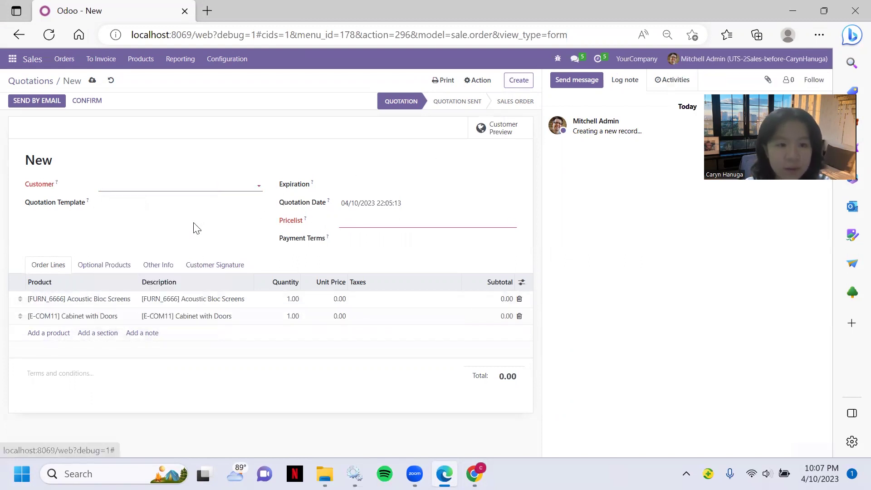
click(148, 185)
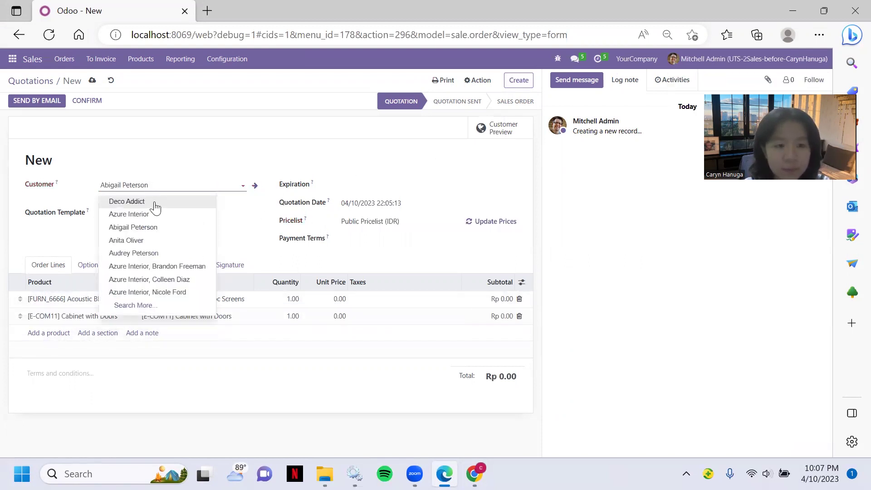
click(142, 227)
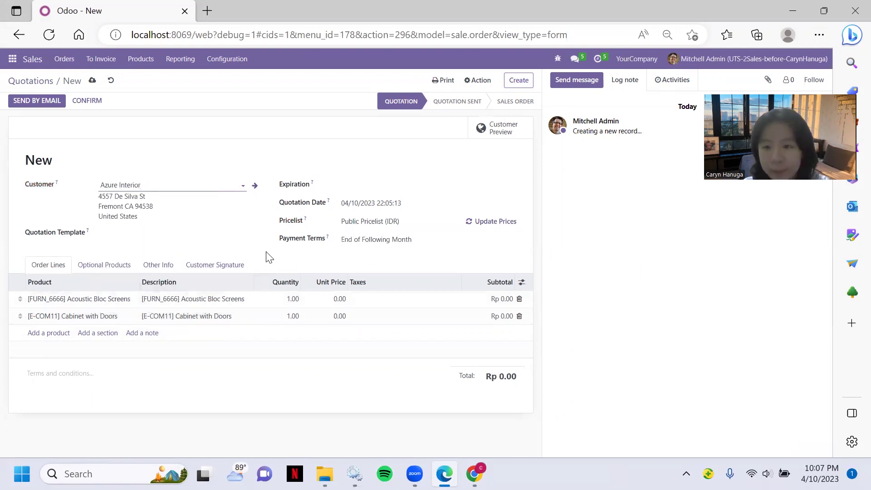
Save the "before" quotation and reopen it from the list of quotations.
click(519, 85)
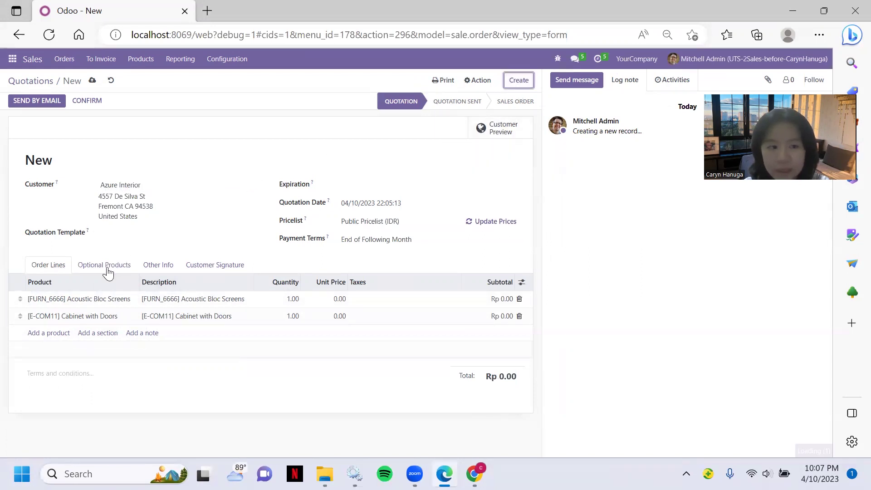
click(36, 82)
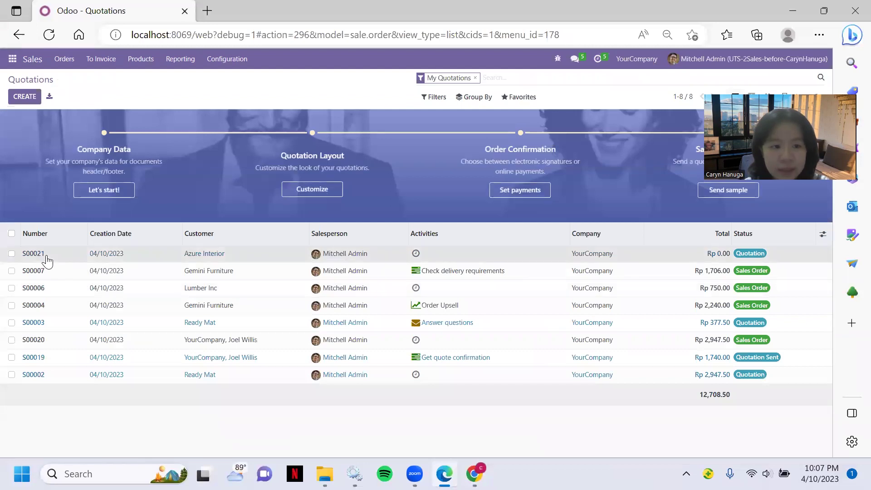
click(58, 255)
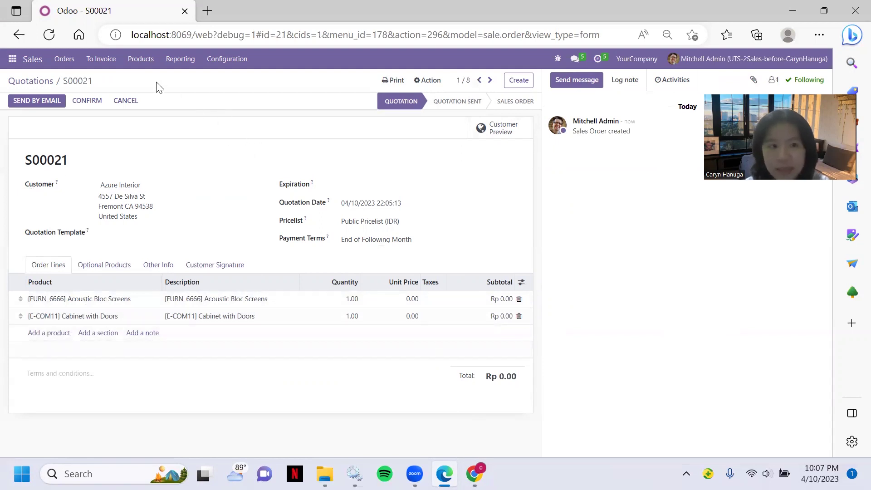
Open the Sales product catalog in the "before" database to view the product images.
click(32, 59)
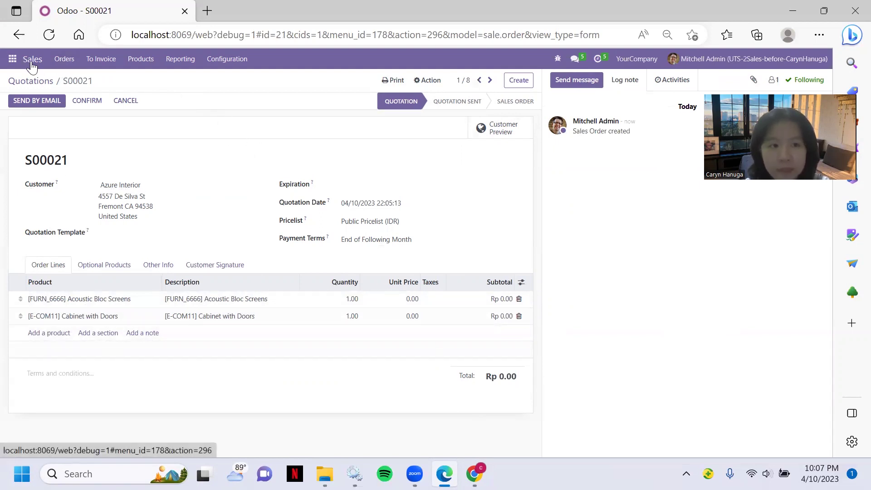
click(131, 59)
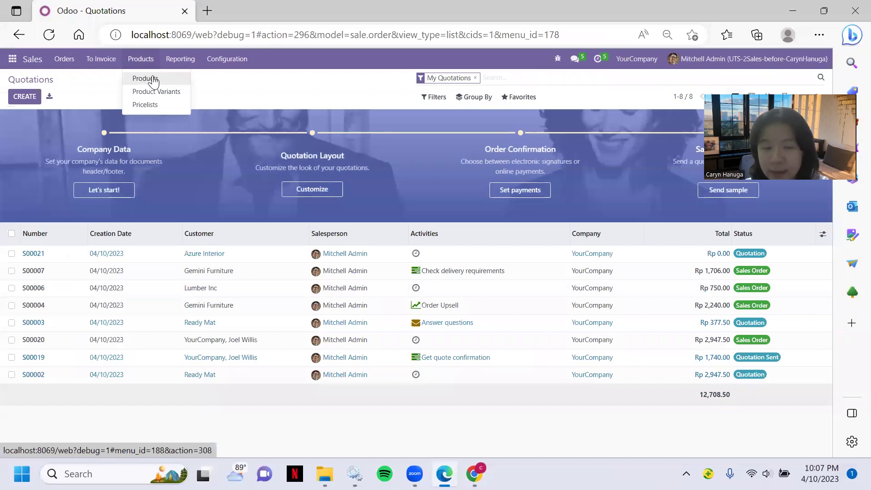
click(153, 79)
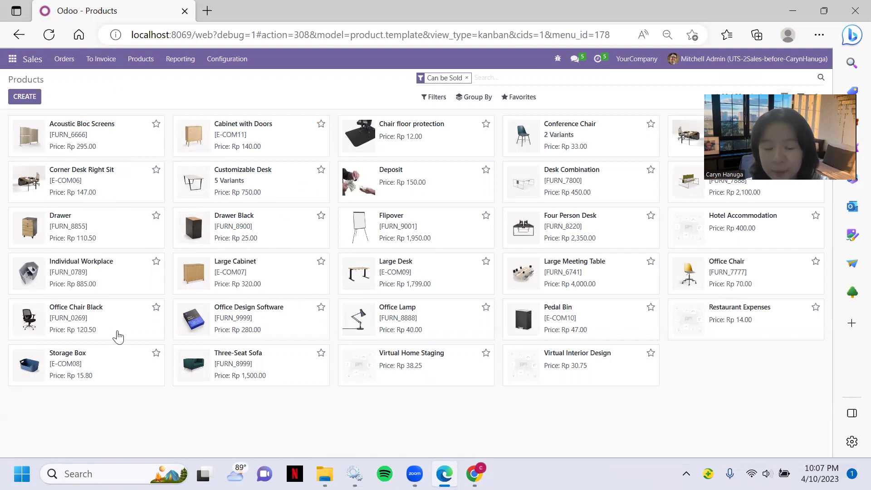
Switch to the saved quotation in Chrome to review its order line images, then show the comparison slide in the presentation.
click(471, 472)
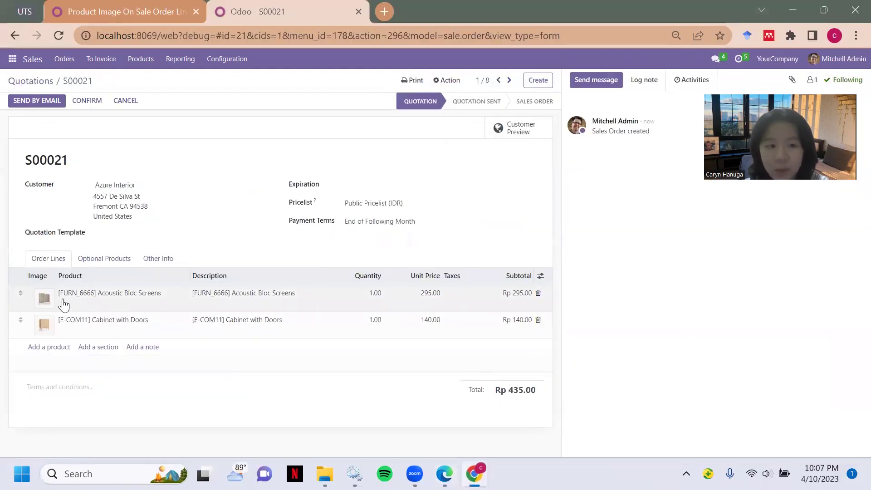
click(140, 60)
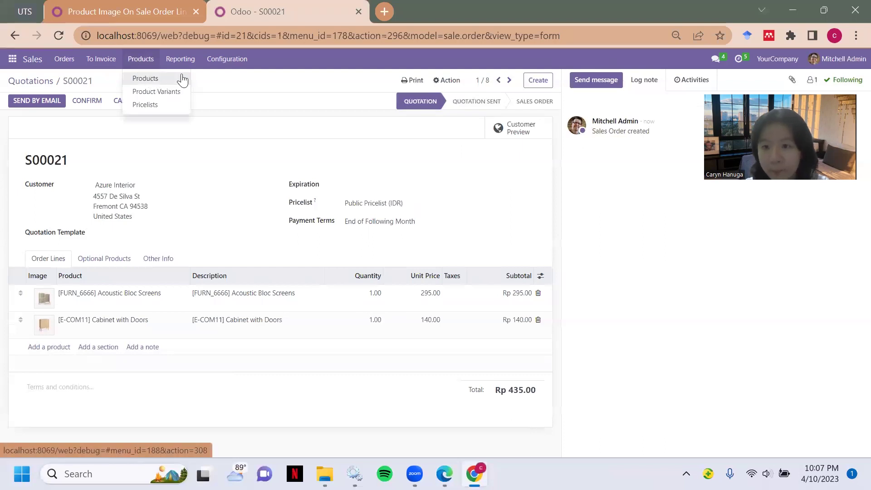
click(485, 189)
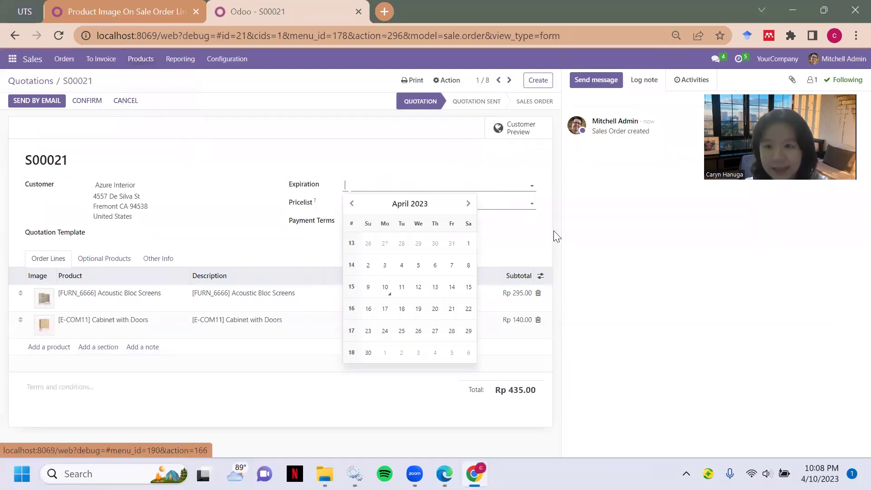
click(698, 286)
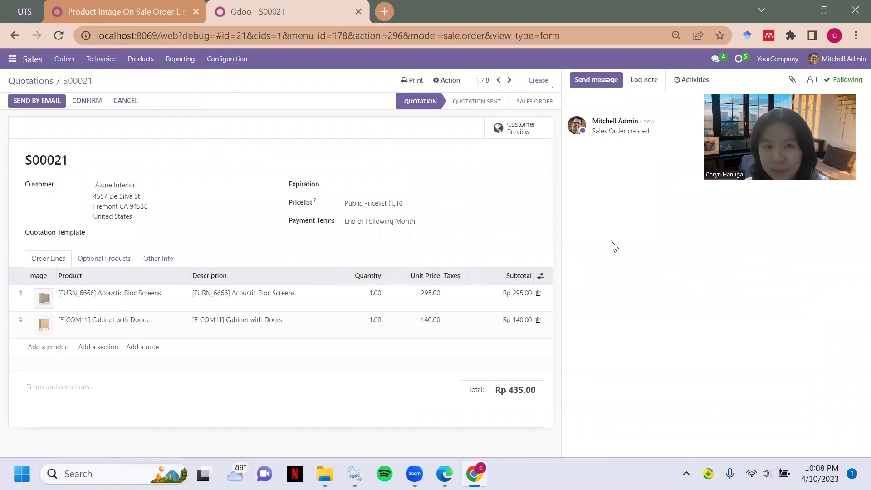
key(alt+Tab)
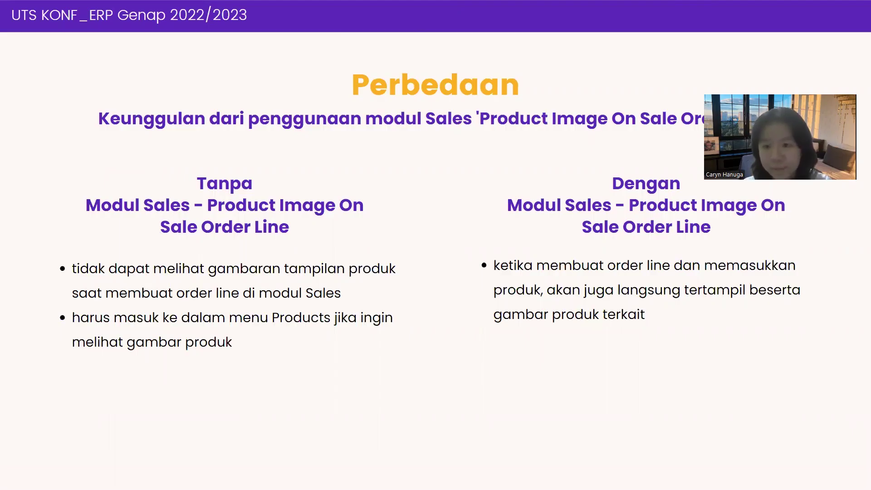